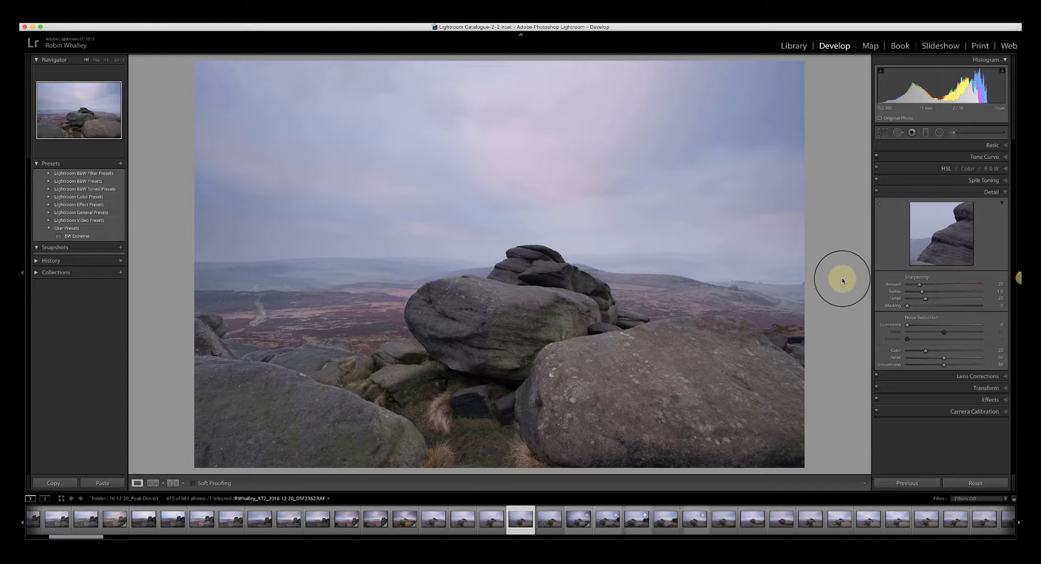
# - Collapse Detail and set the Camera Calibration profile to Camera PROVIA/STANDARD
pyautogui.click(1000, 193)
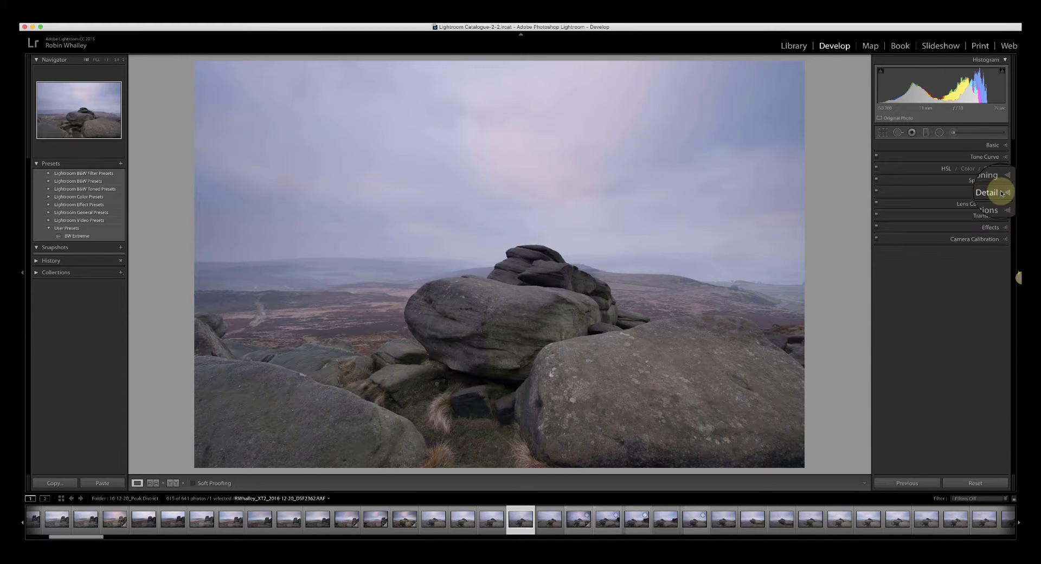
pyautogui.click(1002, 241)
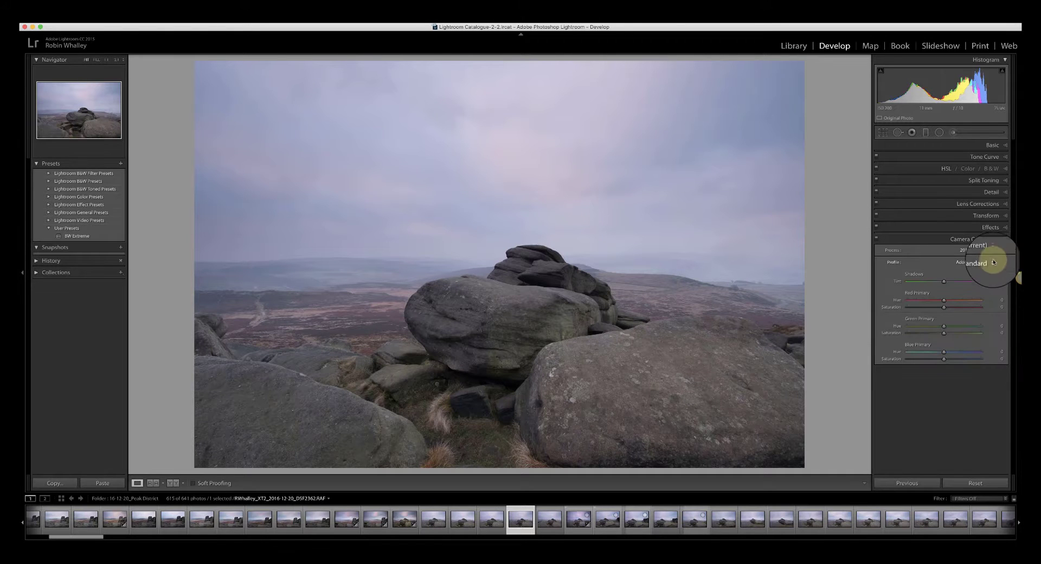
pyautogui.click(993, 262)
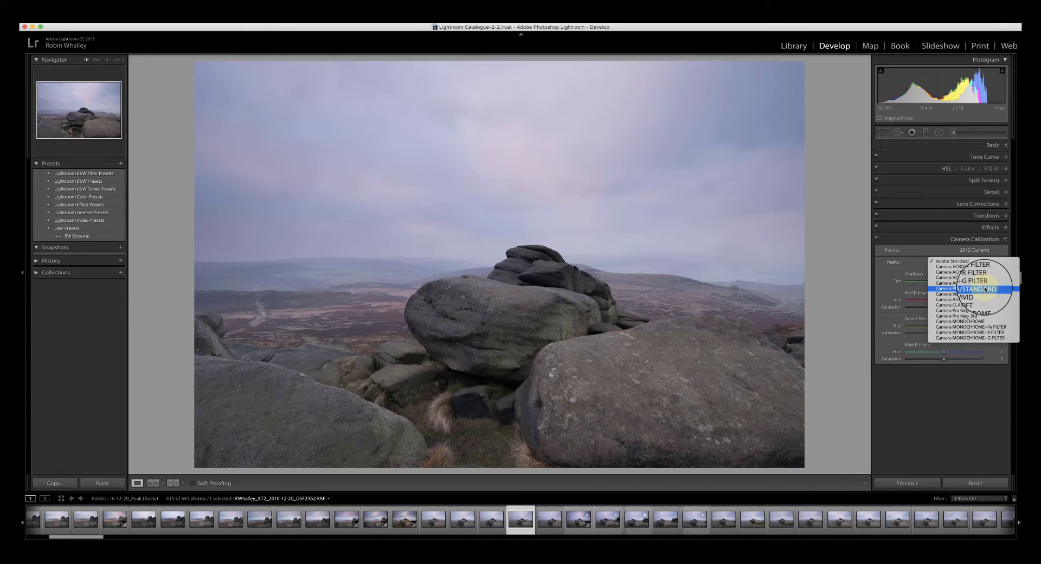
pyautogui.click(984, 289)
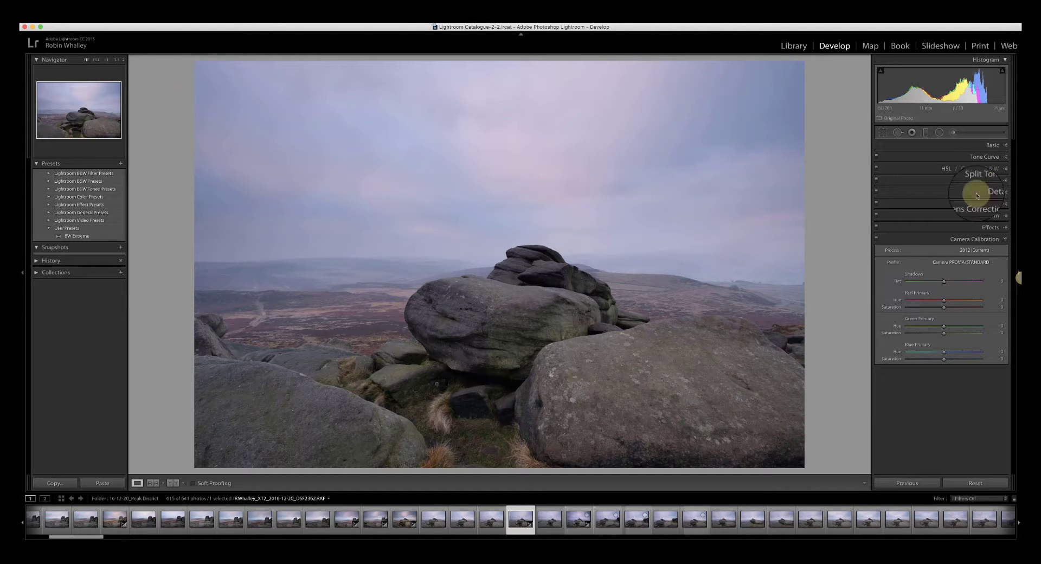
# - In Basic, set Temp 6,247, Tint +20, Contrast +5, Highlights -19, Shadows +33, Clarity +8, and raise Whites
pyautogui.click(993, 145)
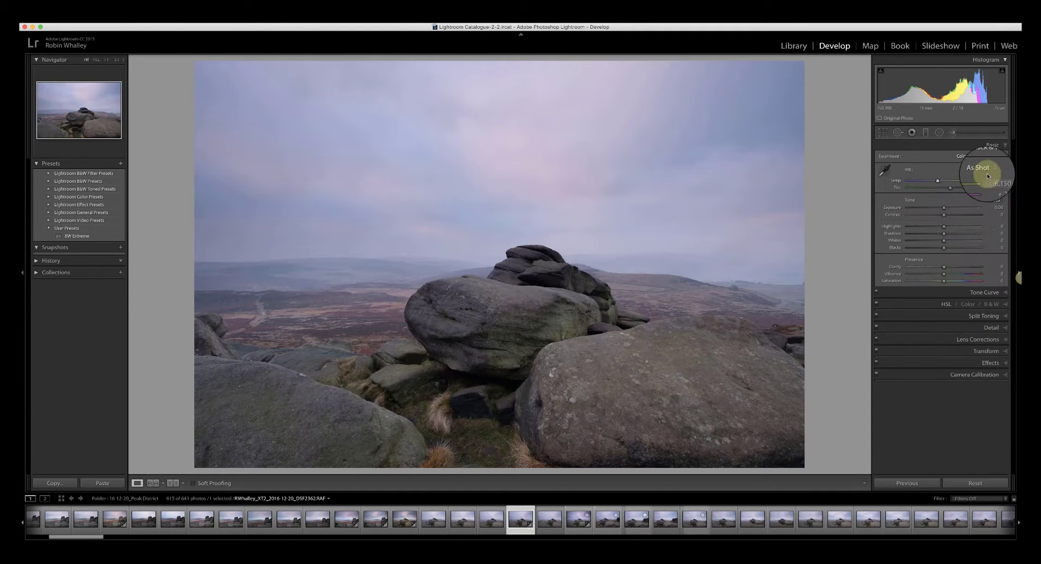
pyautogui.moveTo(938, 182); pyautogui.dragTo(946, 267)
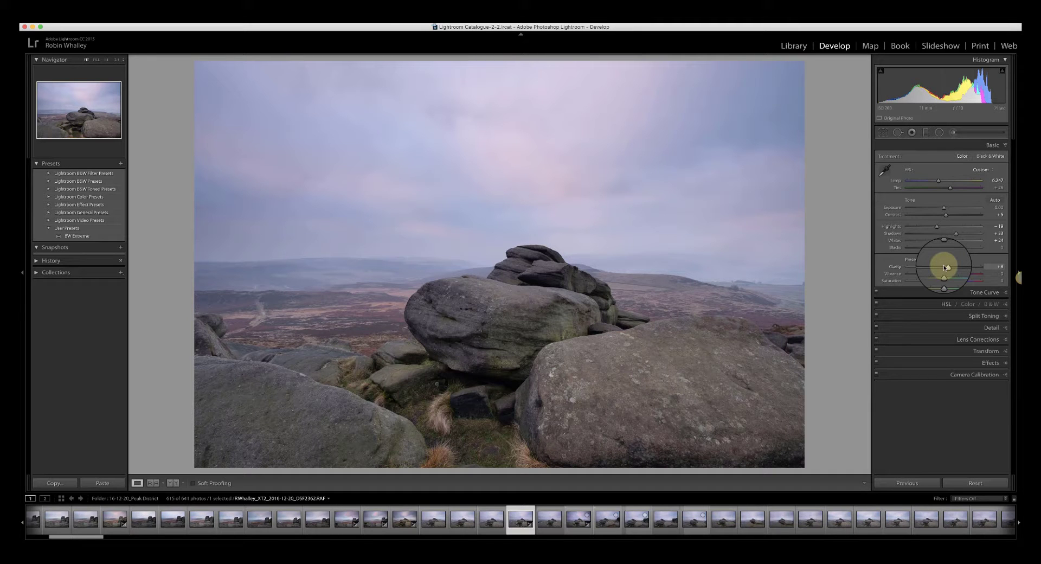
pyautogui.moveTo(941, 266); pyautogui.dragTo(942, 266)
# - Drag a graduated filter from sky to horizon with Exposure -0.33, more Contrast and Clarity 6
pyautogui.click(925, 132)
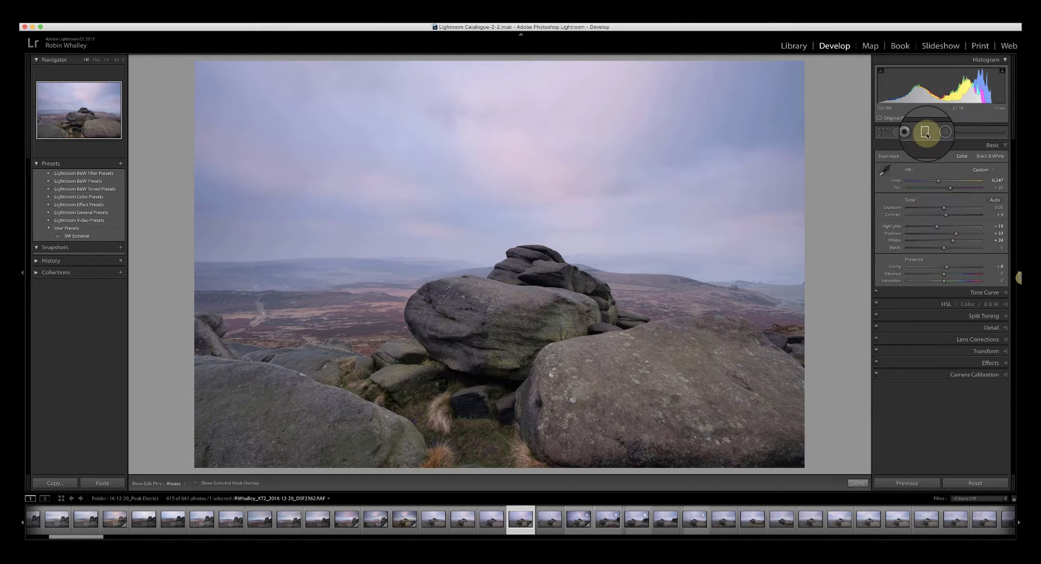
pyautogui.moveTo(535, 223); pyautogui.dragTo(538, 289)
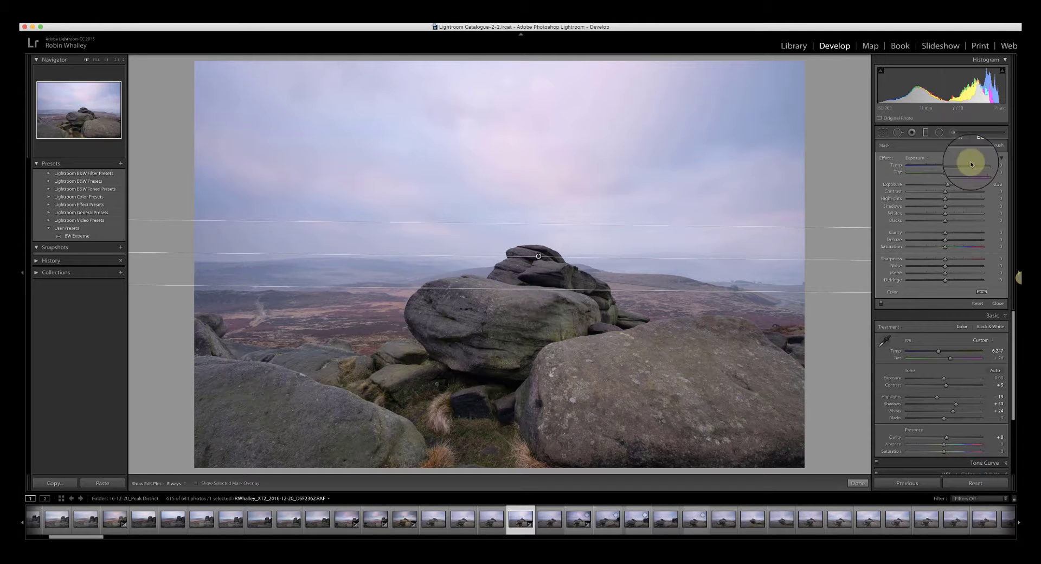
pyautogui.moveTo(948, 185); pyautogui.dragTo(951, 192)
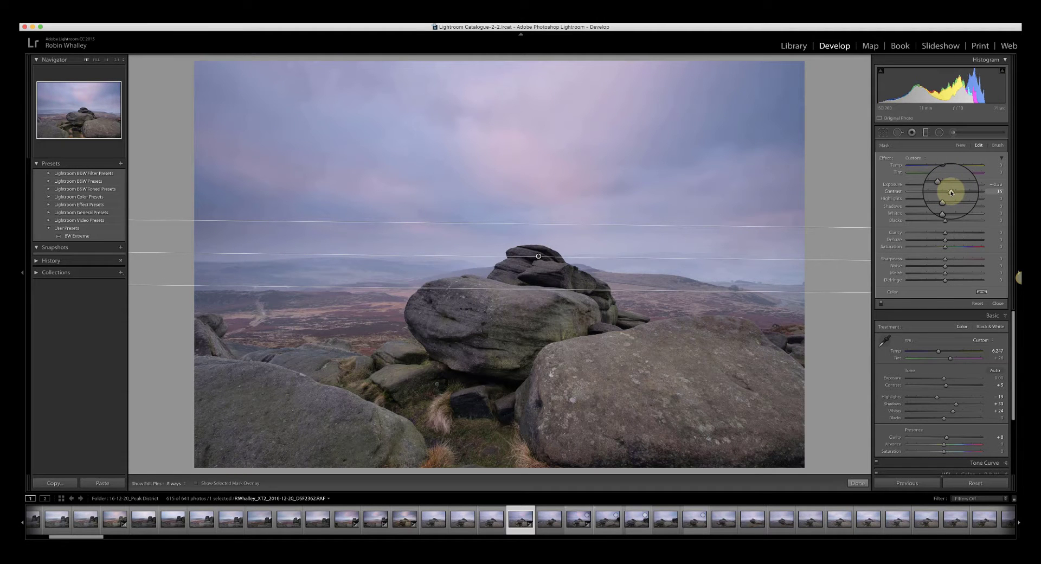
pyautogui.click(944, 233)
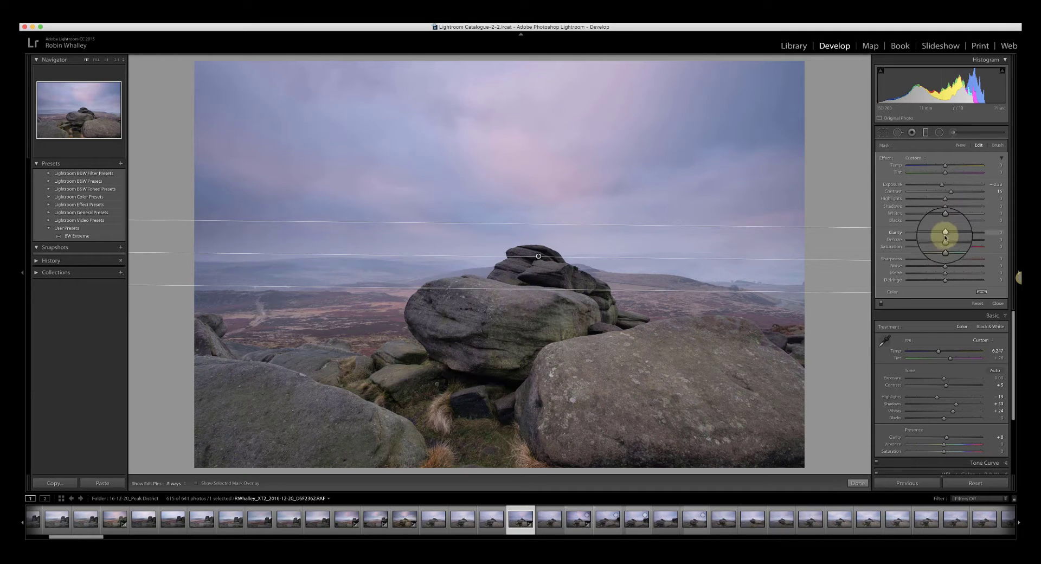
pyautogui.moveTo(944, 233); pyautogui.dragTo(947, 232)
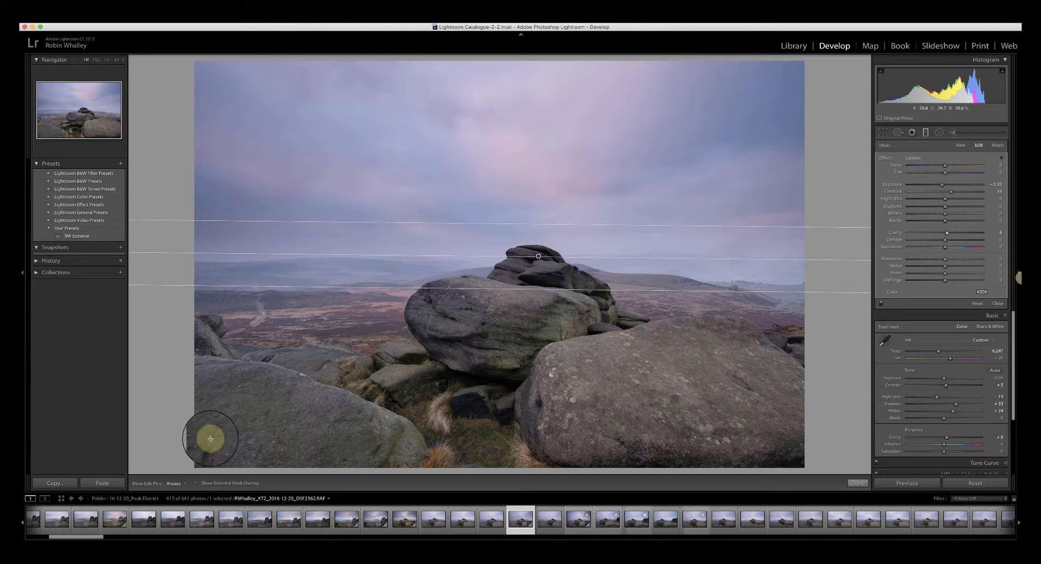
# - Erase the central rock stack from the sky gradient's mask with an Auto Mask brush
pyautogui.click(197, 483)
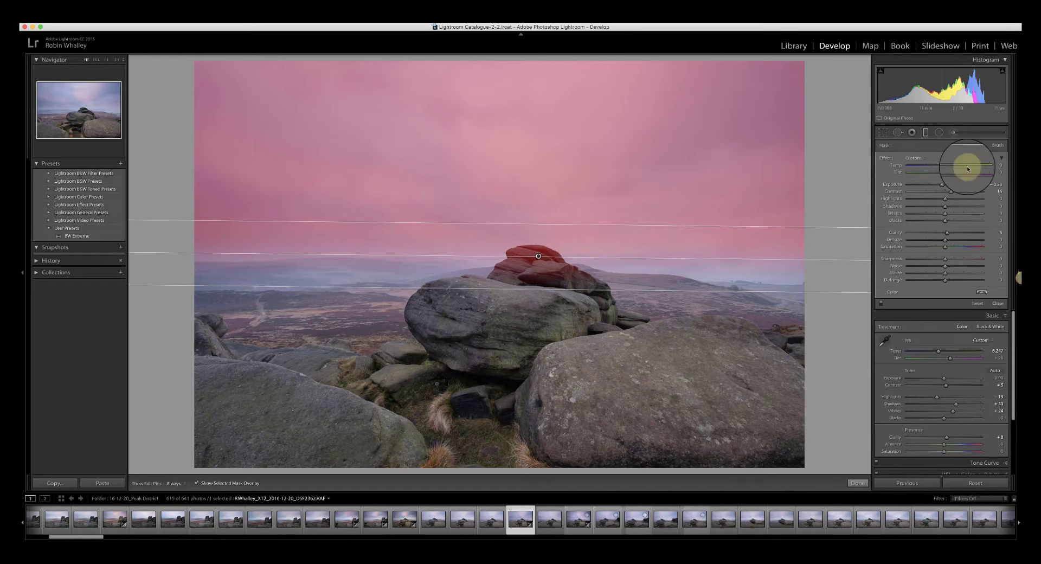
pyautogui.click(998, 145)
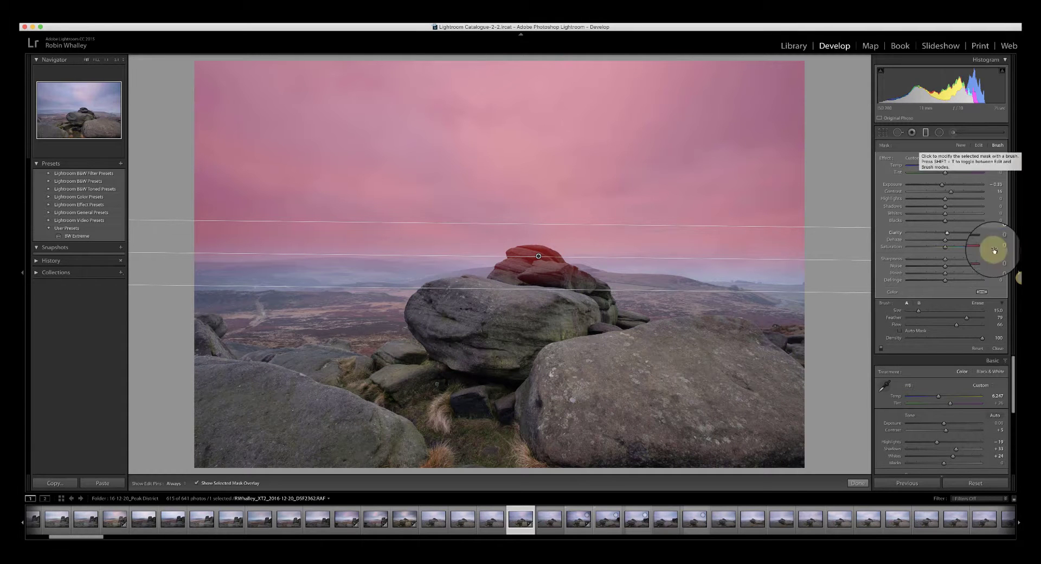
pyautogui.click(978, 303)
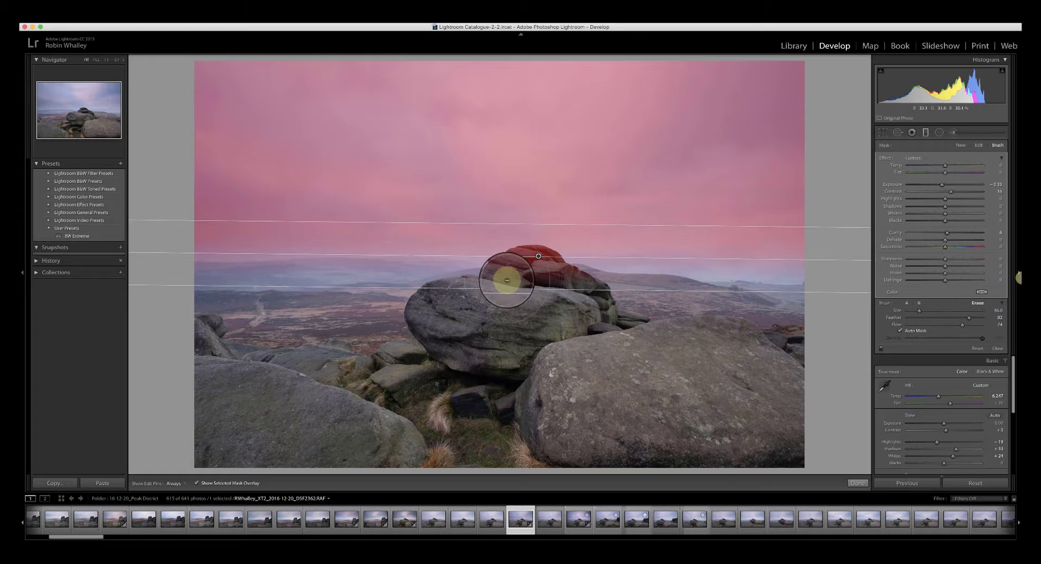
pyautogui.press('h')
pyautogui.moveTo(540, 257)
pyautogui.mouseDown()
pyautogui.moveTo(568, 279)
pyautogui.moveTo(527, 257)
pyautogui.moveTo(506, 270)
pyautogui.moveTo(534, 249)
pyautogui.moveTo(570, 274)
pyautogui.moveTo(535, 251)
pyautogui.moveTo(517, 251)
pyautogui.moveTo(501, 272)
pyautogui.moveTo(519, 253)
pyautogui.moveTo(541, 250)
pyautogui.moveTo(544, 264)
pyautogui.moveTo(525, 261)
pyautogui.moveTo(574, 276)
pyautogui.moveTo(530, 255)
pyautogui.mouseUp()
pyautogui.press('h')
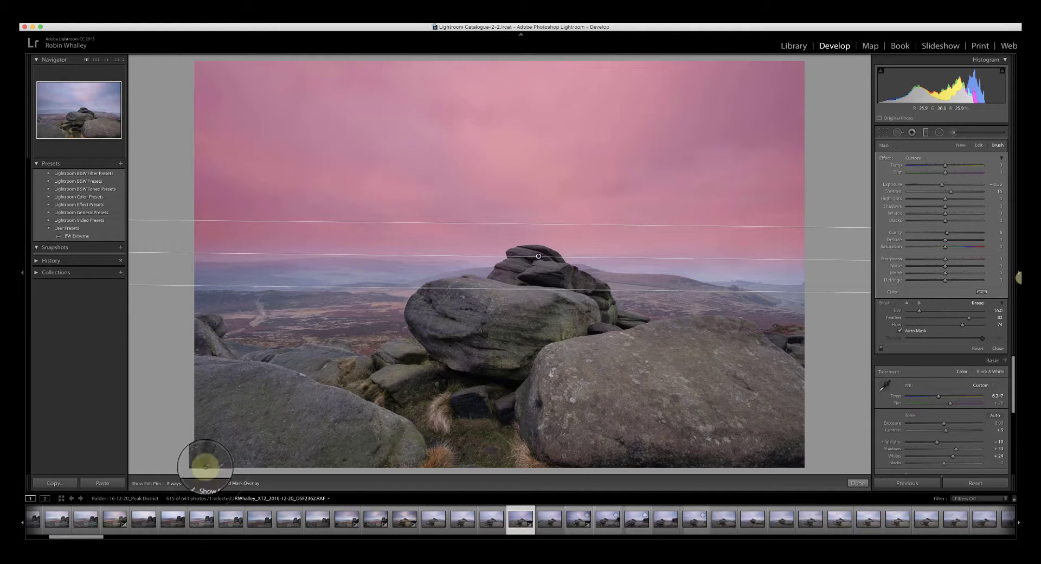
pyautogui.click(196, 482)
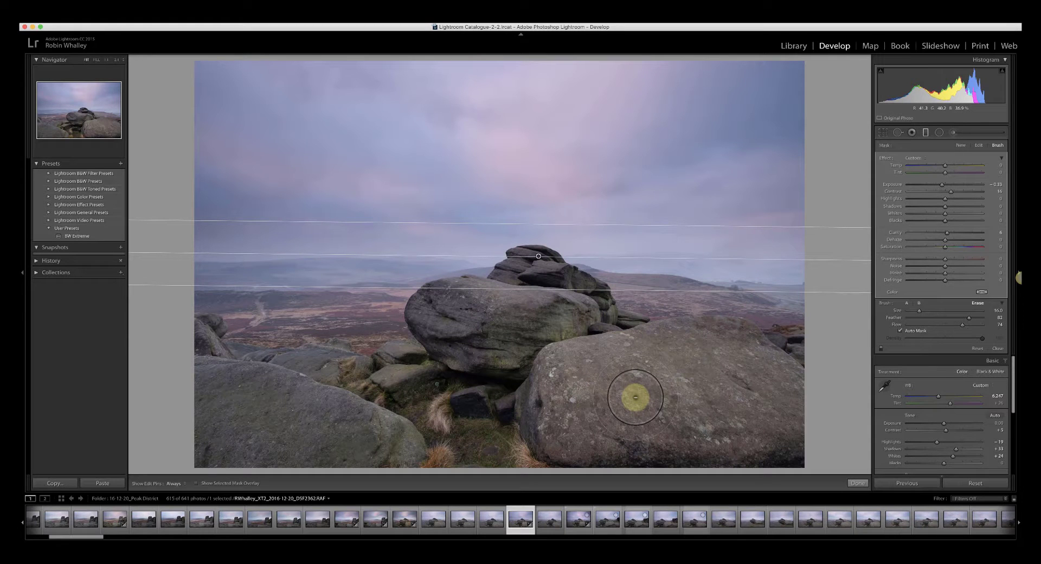
# - Close the Graduated Filter and raise global Vibrance to +3
pyautogui.click(859, 483)
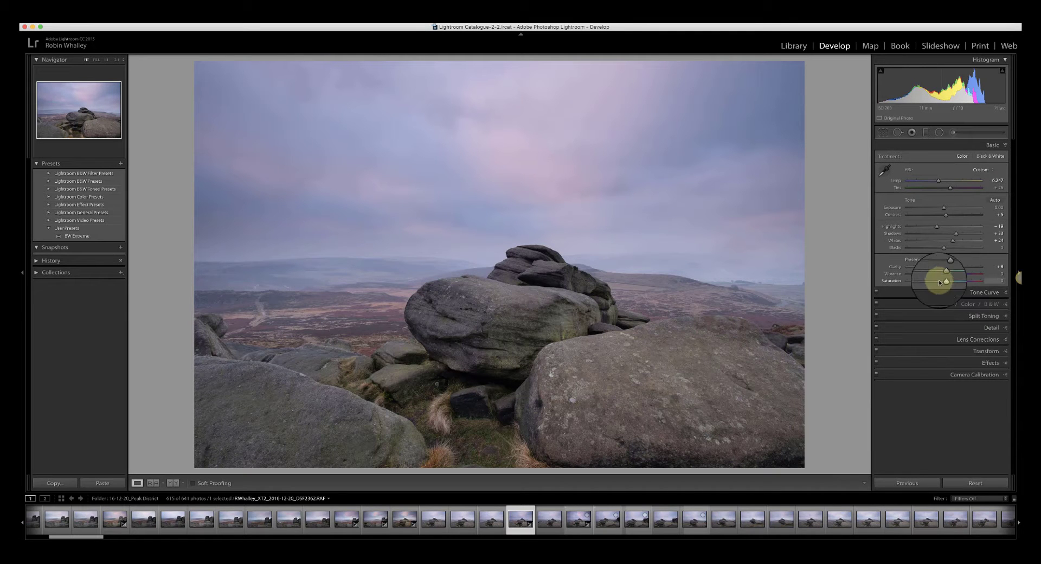
pyautogui.moveTo(942, 273); pyautogui.dragTo(945, 281)
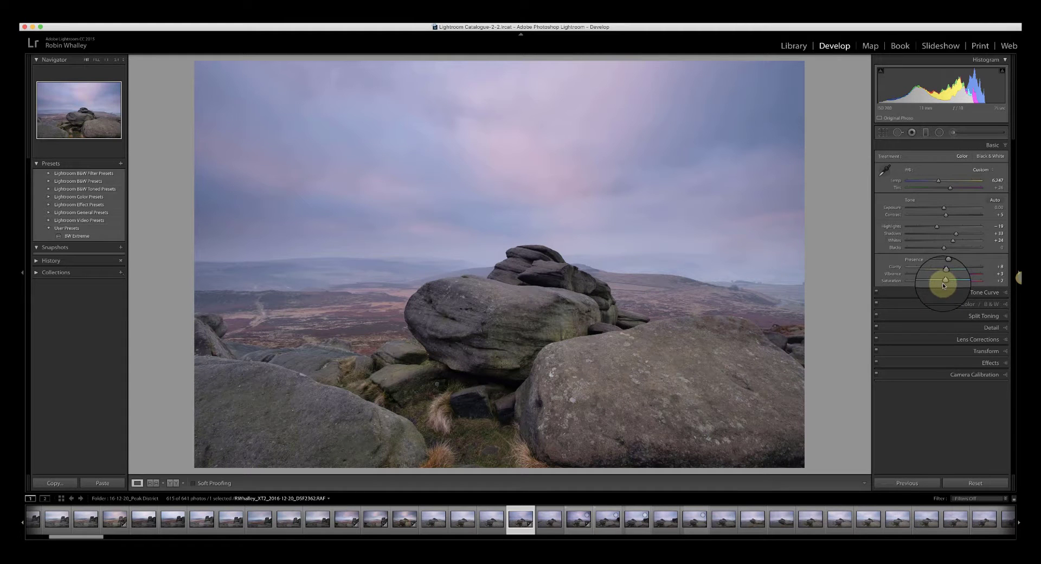
# - Zoom into the boulders and set colour noise reduction 0, sharpening radius 0.9, detail 28
pyautogui.click(518, 311)
pyautogui.moveTo(588, 369); pyautogui.dragTo(516, 284)
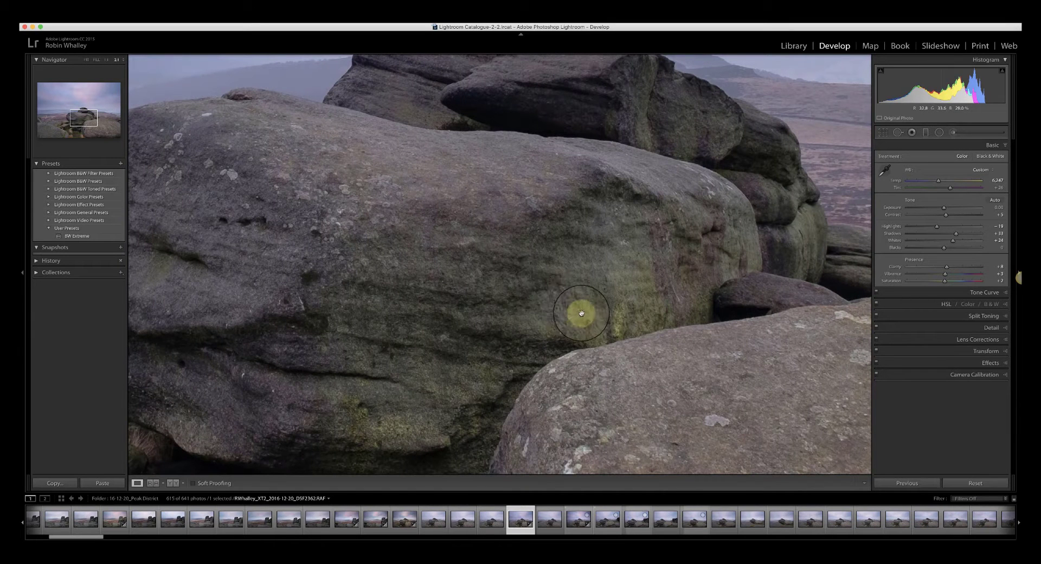
pyautogui.click(992, 327)
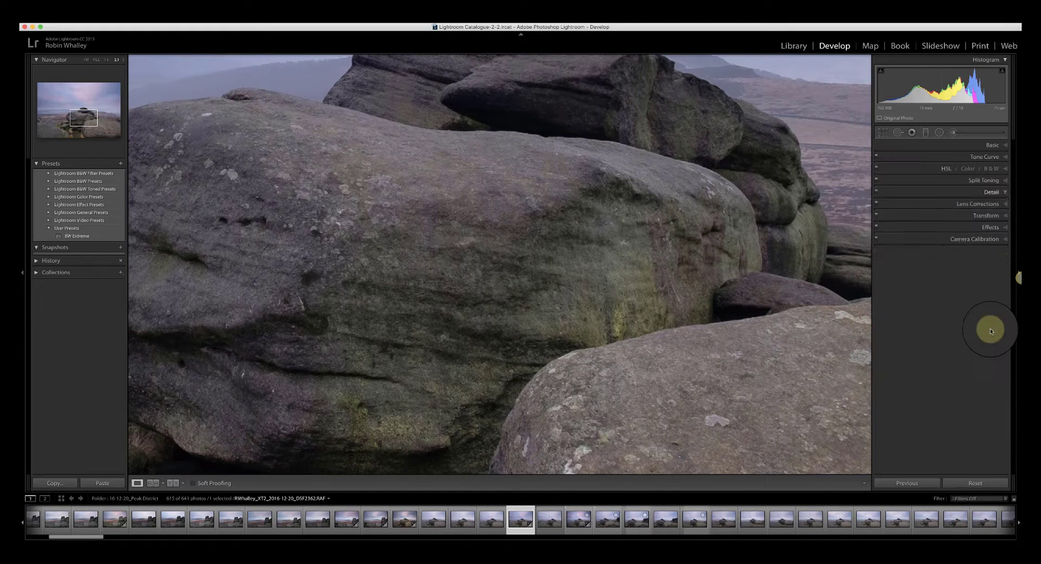
pyautogui.moveTo(934, 351); pyautogui.dragTo(926, 353)
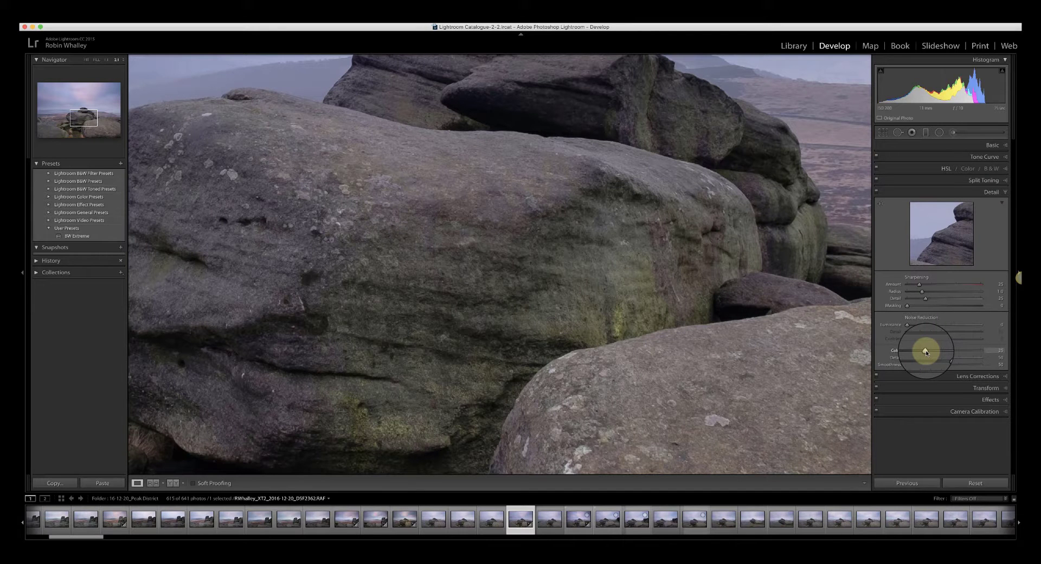
pyautogui.moveTo(925, 352); pyautogui.dragTo(898, 352)
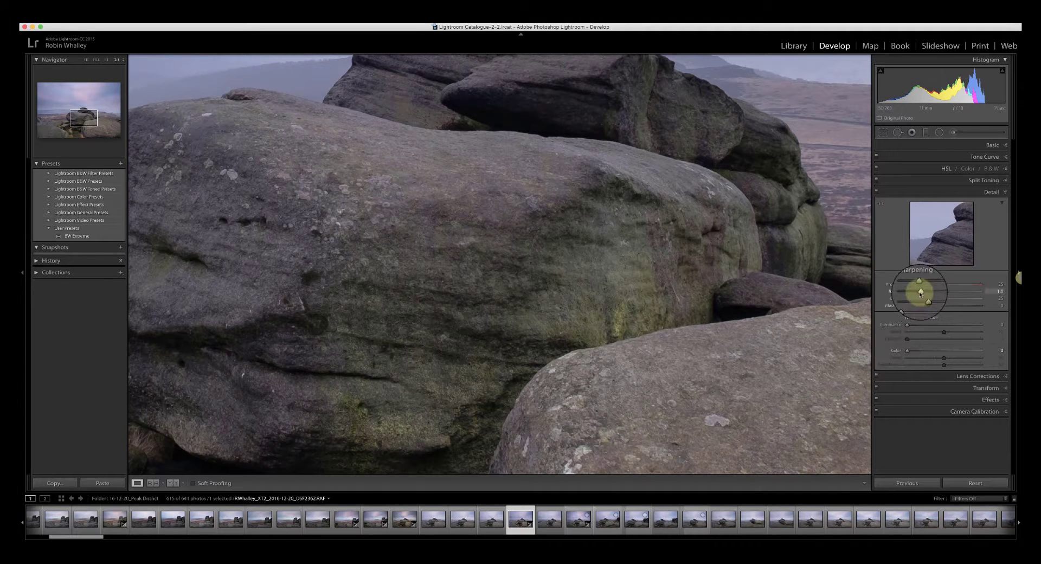
pyautogui.moveTo(920, 293); pyautogui.dragTo(924, 283)
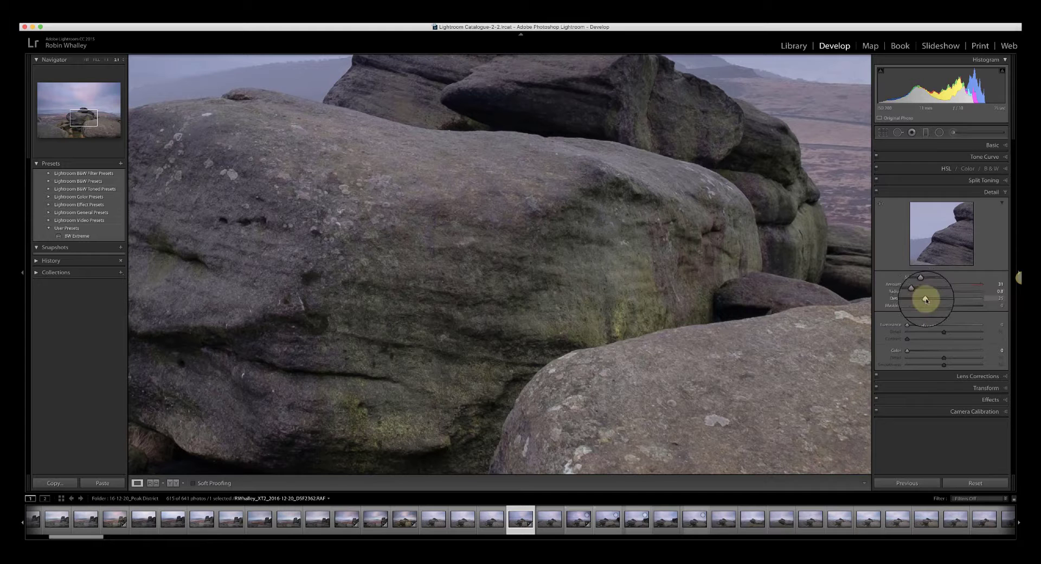
pyautogui.moveTo(928, 300); pyautogui.dragTo(928, 300)
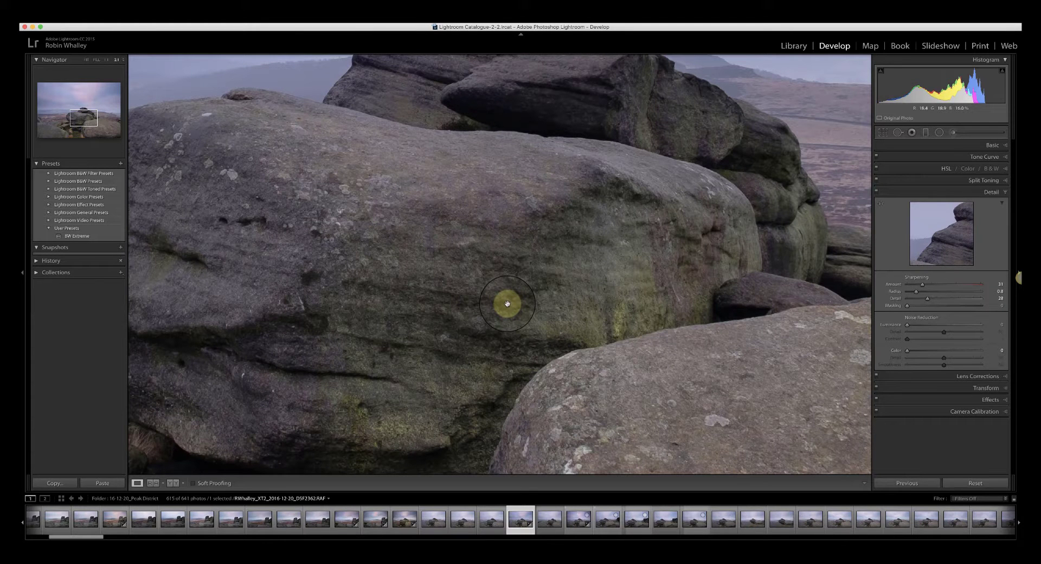
# - Send the full photo to Adobe Photoshop CC 2017 via Edit In
pyautogui.click(478, 293)
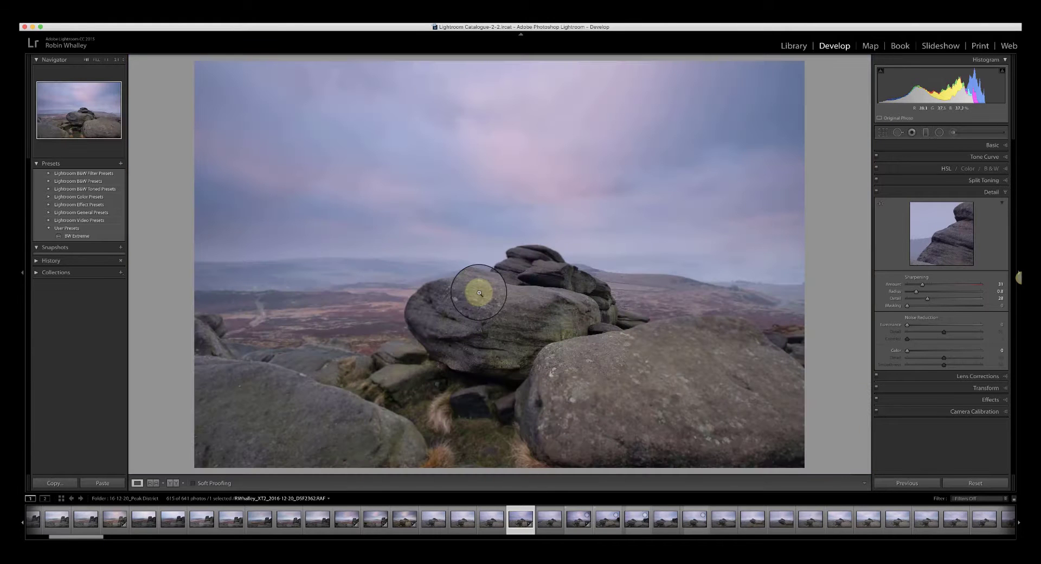
pyautogui.rightClick(498, 244)
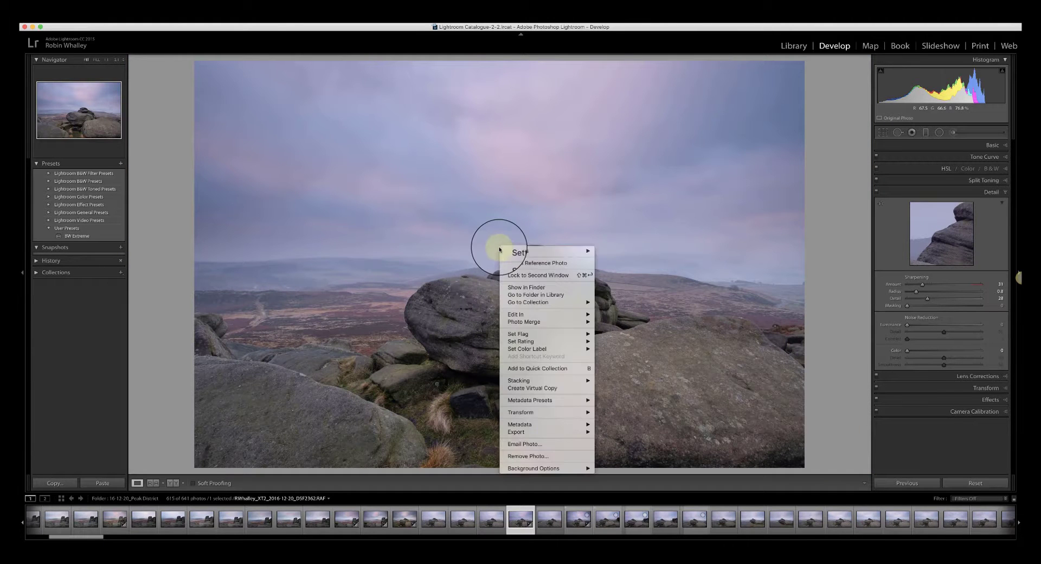
pyautogui.moveTo(553, 317)
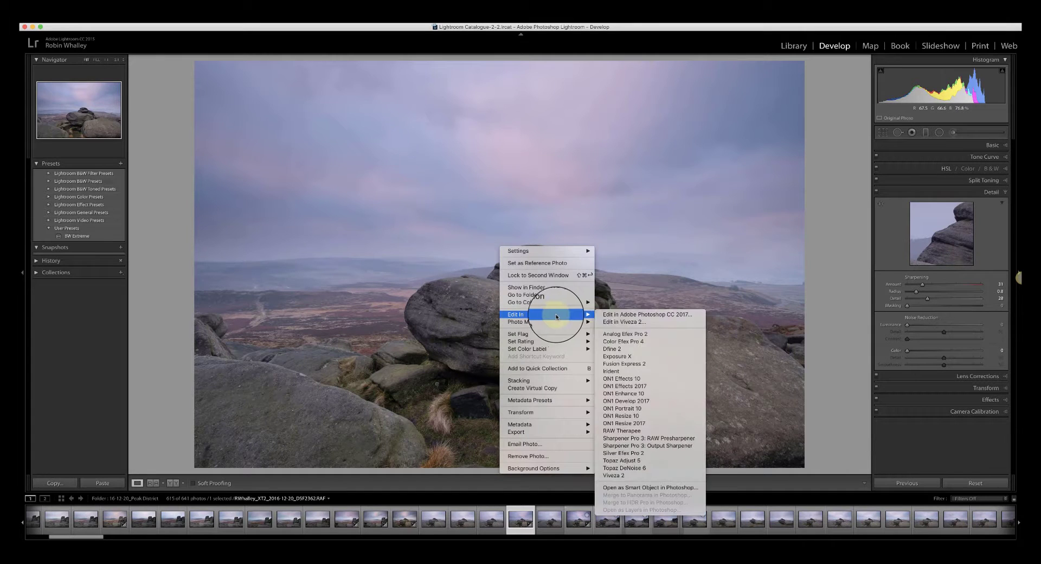
pyautogui.click(643, 318)
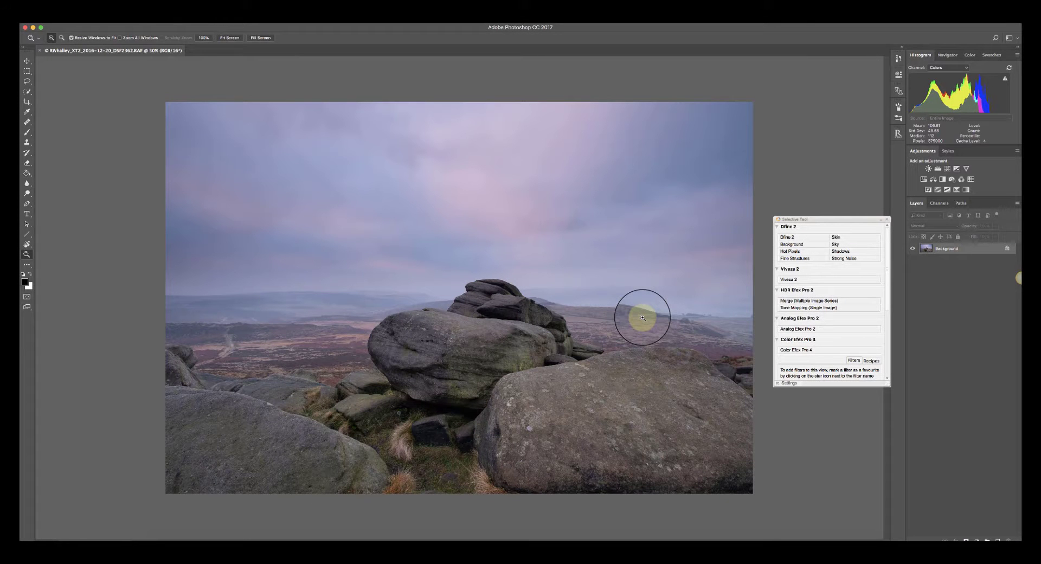
# - Launch Viveza 2 from the Nik Selective Tool panel
pyautogui.click(786, 280)
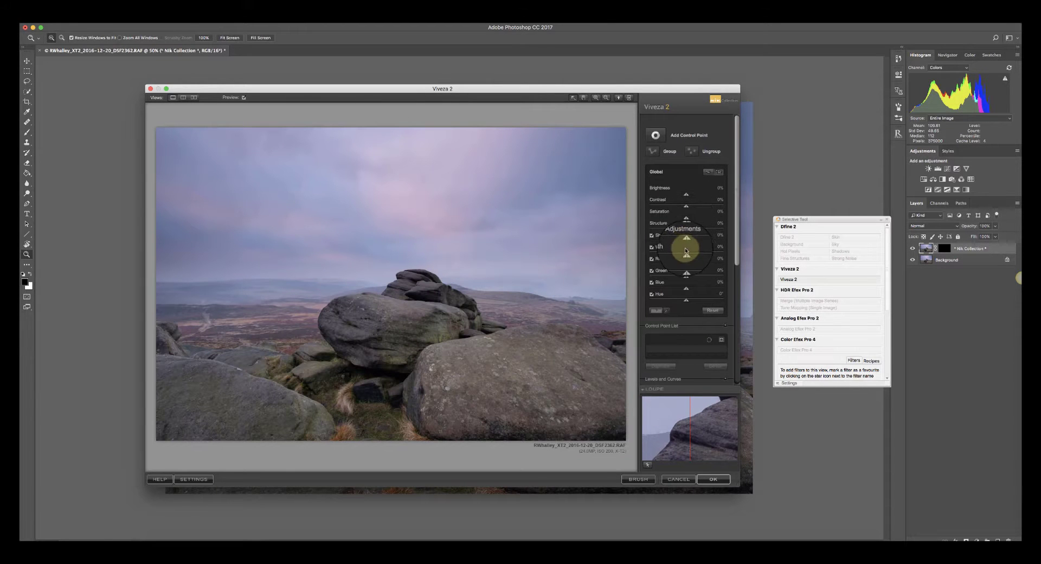
# - Set Viveza's global Warmth to about 7% and Contrast to about 5%
pyautogui.moveTo(687, 252); pyautogui.dragTo(691, 244)
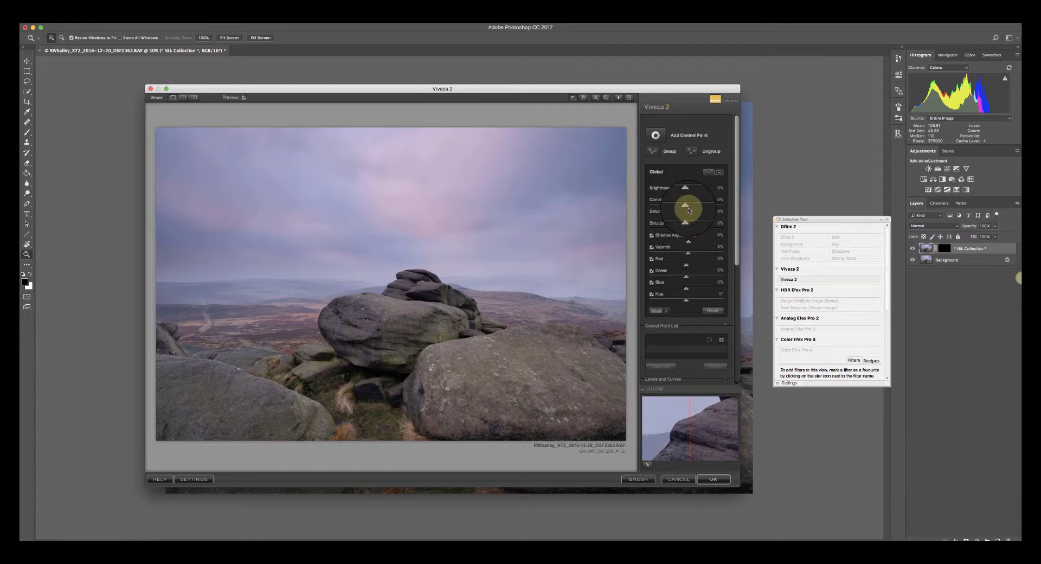
pyautogui.moveTo(686, 207); pyautogui.dragTo(688, 208)
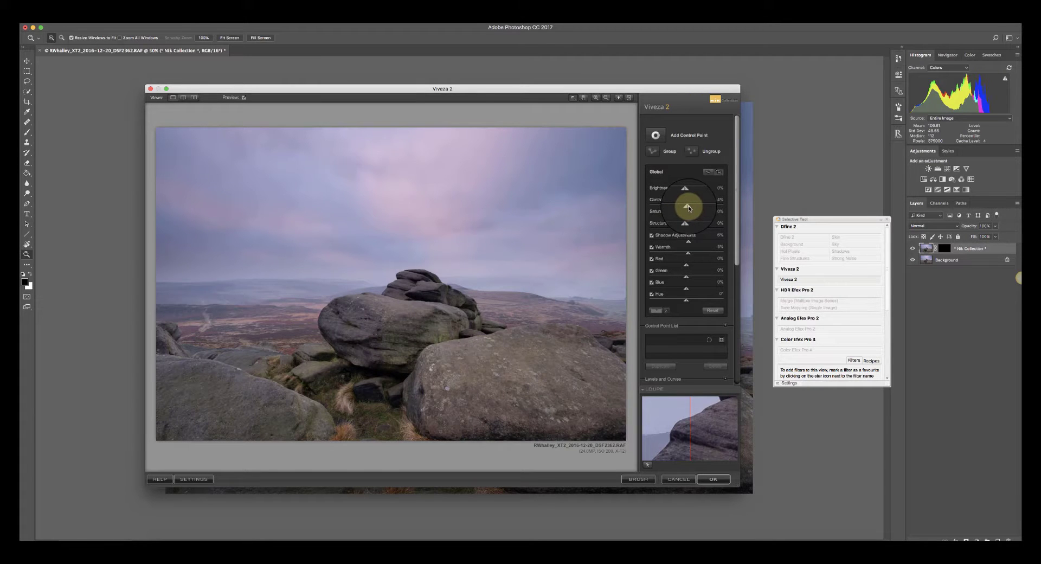
# - Place an enlarged control point on the central boulder with Contrast 20% and Structure 15%
pyautogui.click(656, 135)
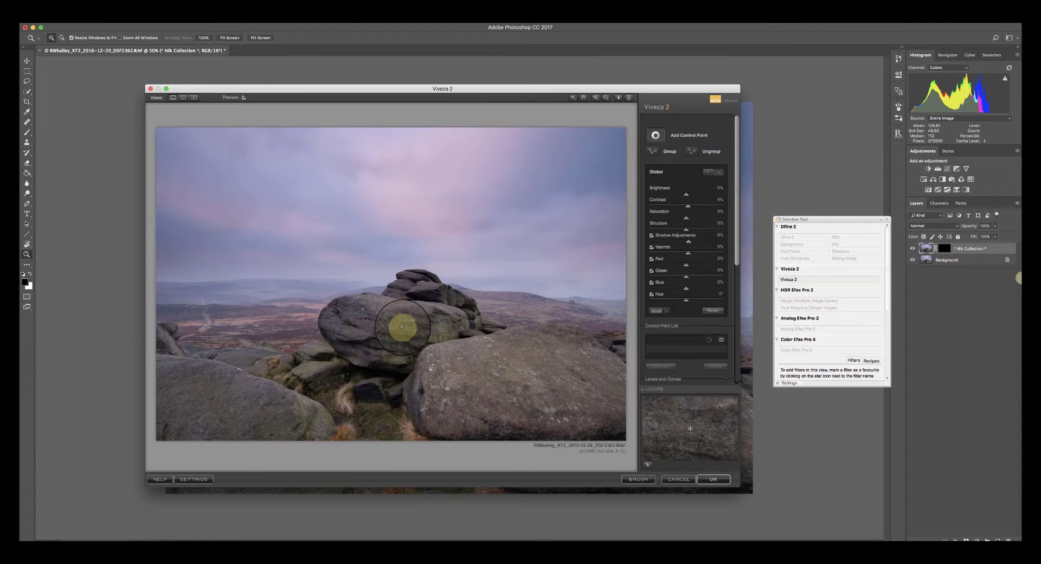
pyautogui.click(396, 329)
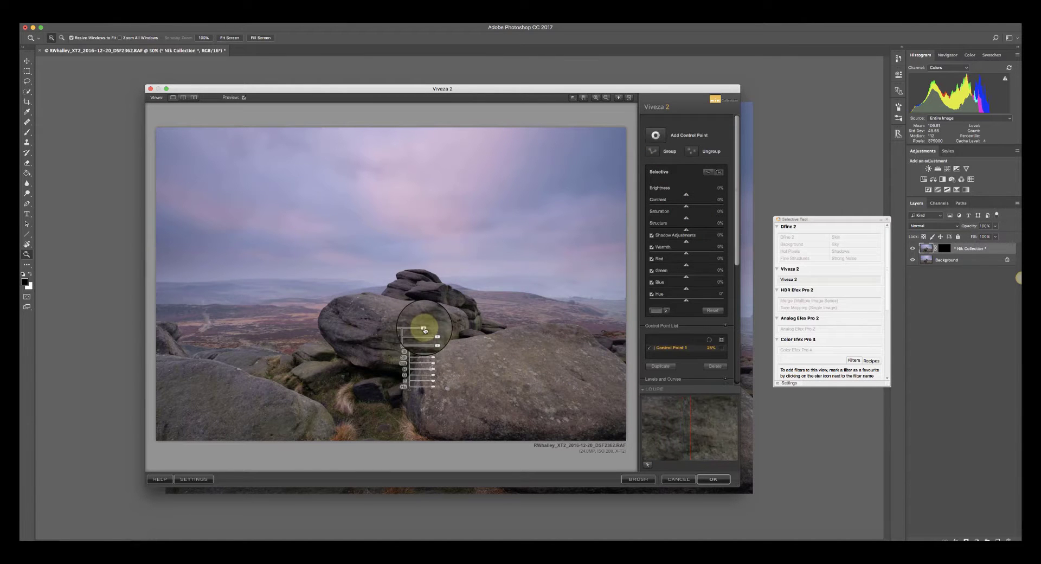
pyautogui.moveTo(418, 329); pyautogui.dragTo(438, 354)
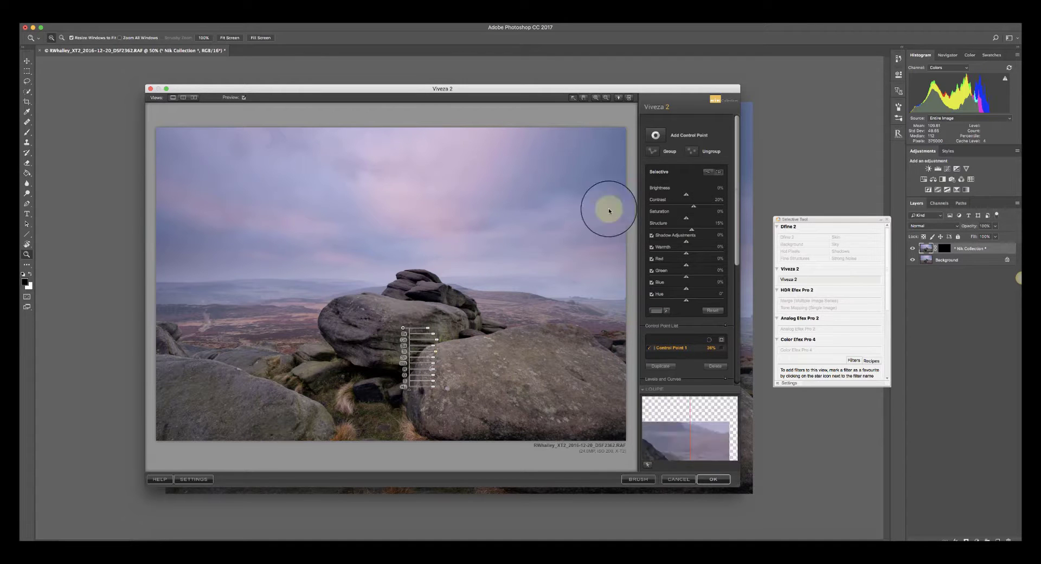
# - Add a widened control point on the pink sky, then apply Viveza 2 as a layer
pyautogui.click(655, 135)
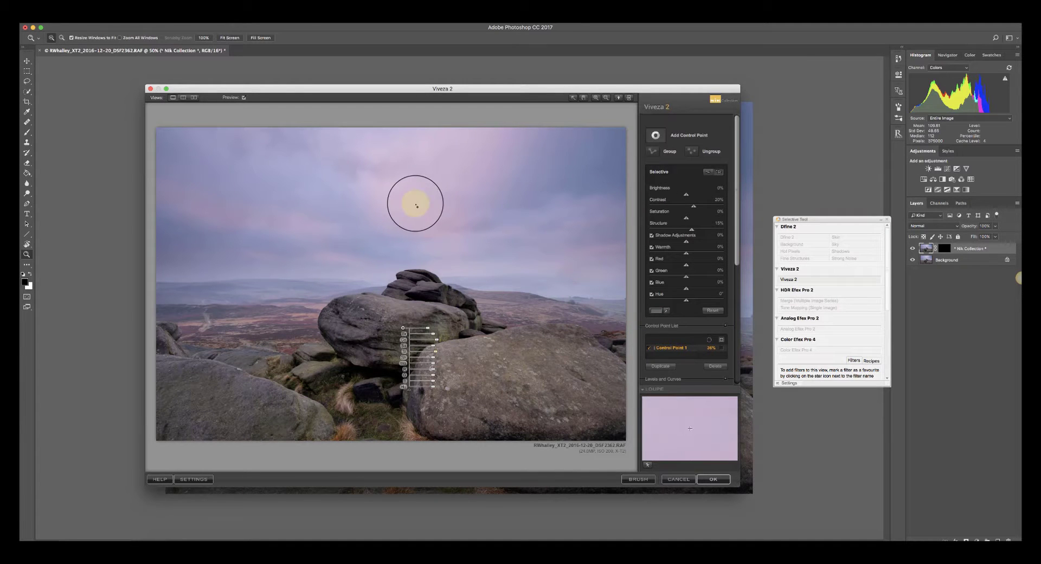
pyautogui.click(436, 205)
pyautogui.moveTo(436, 205); pyautogui.dragTo(459, 200)
pyautogui.click(458, 200)
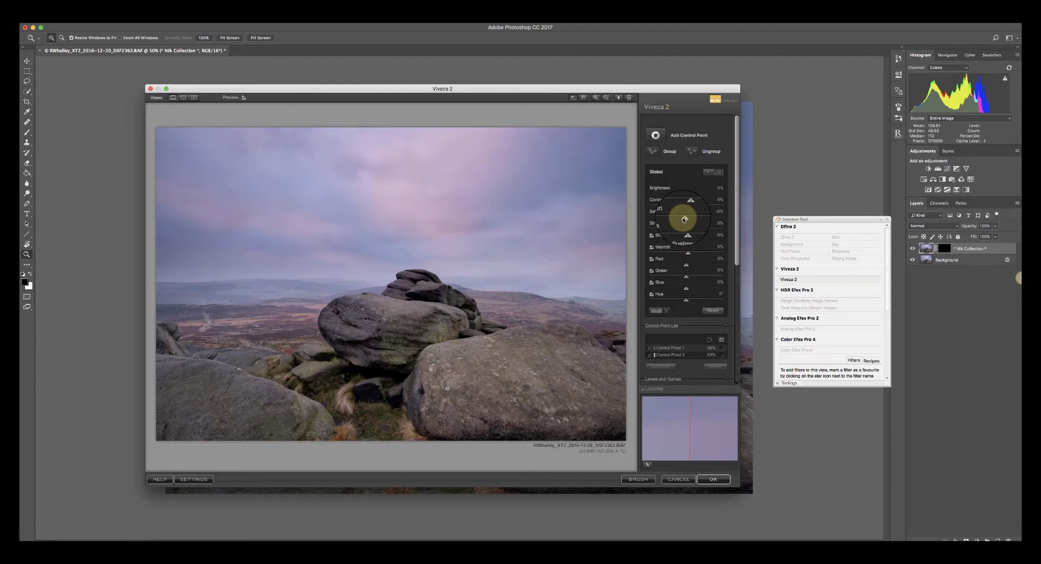
pyautogui.click(713, 480)
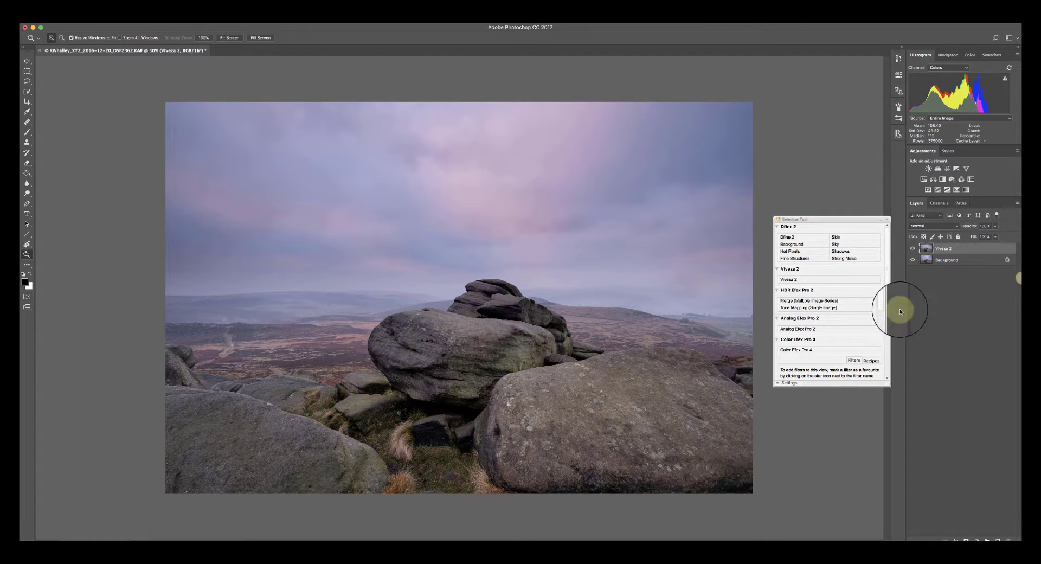
pyautogui.click(912, 249)
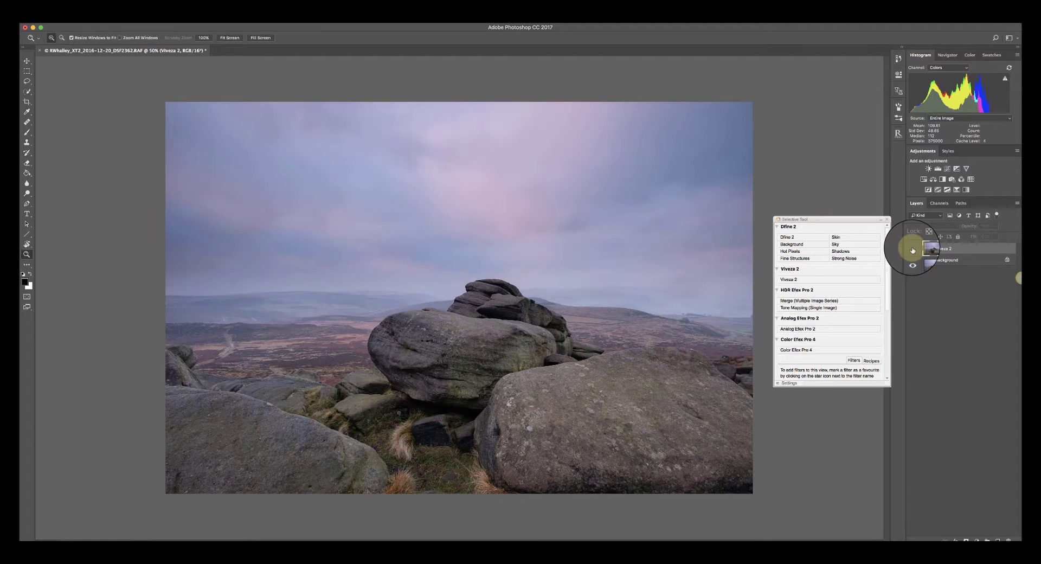
pyautogui.click(912, 250)
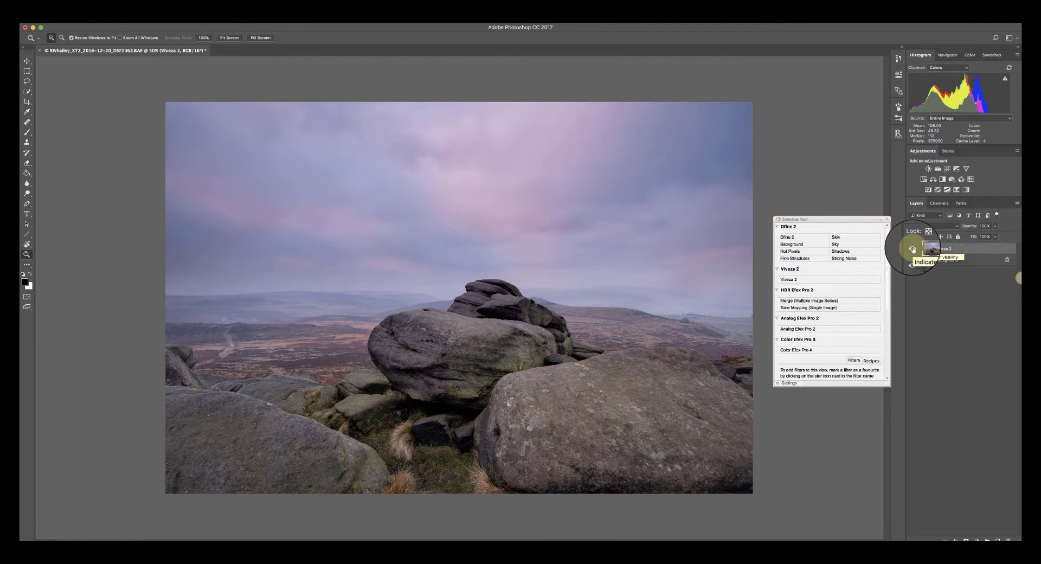
# - Duplicate the Viveza 2 layer to create a Viveza 2 copy above it
pyautogui.rightClick(975, 245)
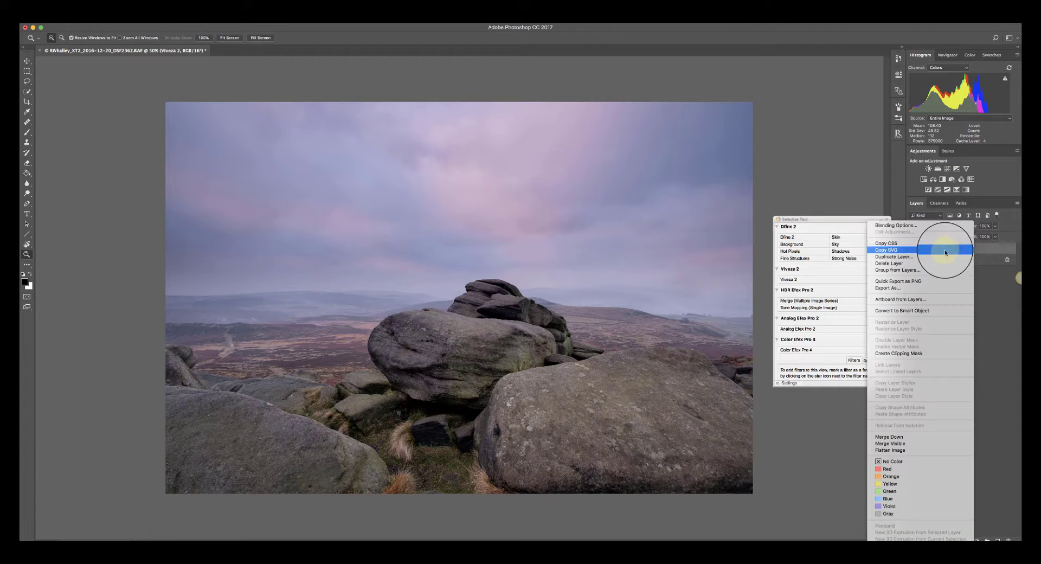
pyautogui.click(896, 262)
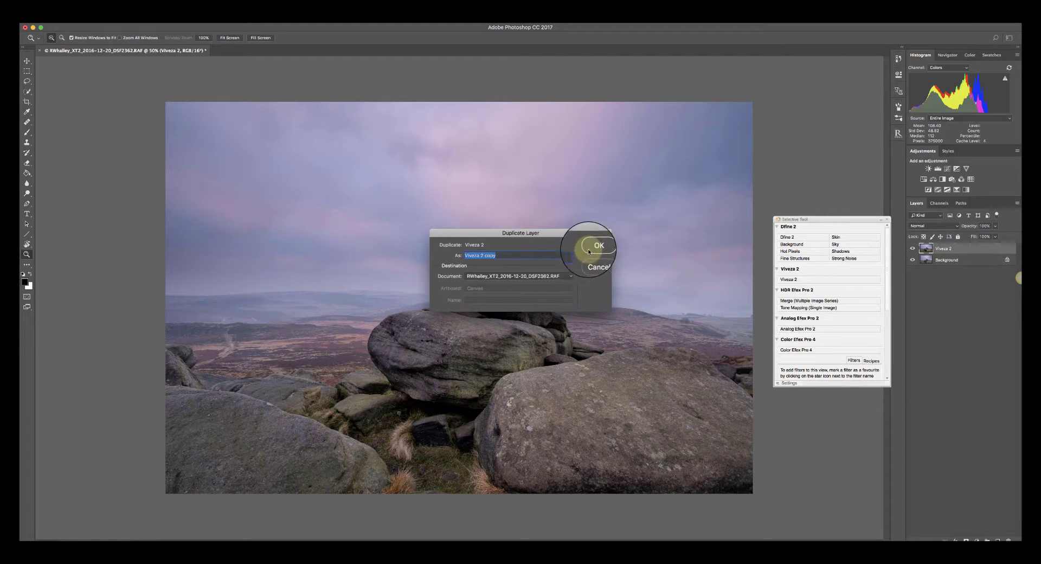
pyautogui.click(591, 247)
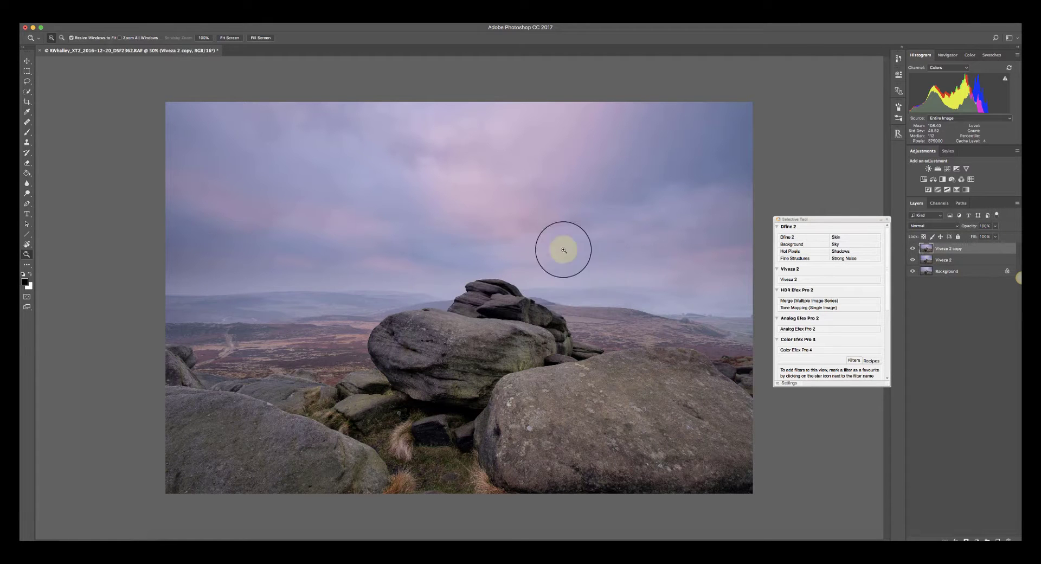
# - Run Filter > Topaz Labs > Topaz Clarity on the Viveza 2 copy layer
pyautogui.click(214, 23)
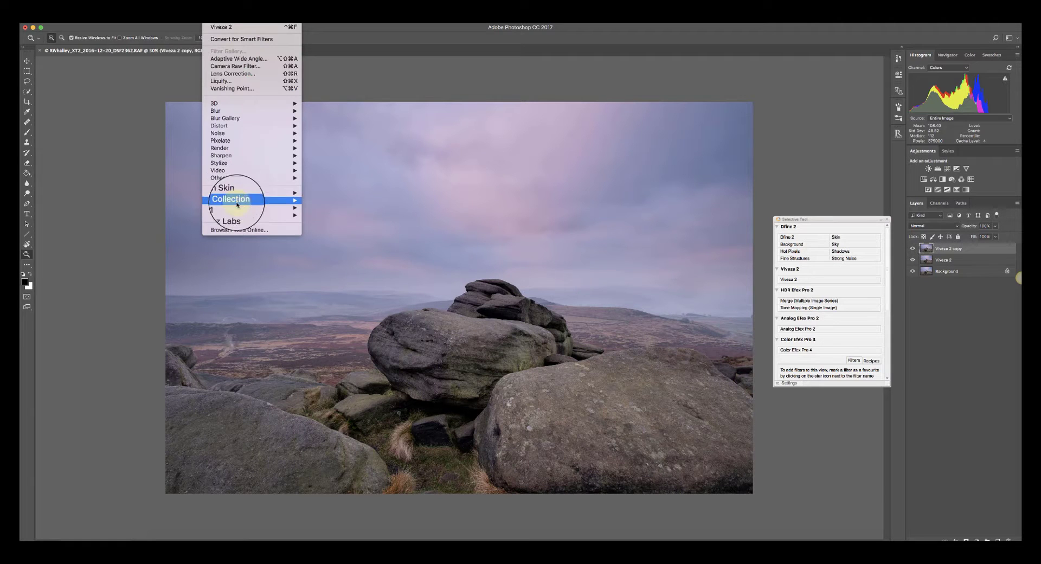
pyautogui.moveTo(238, 207)
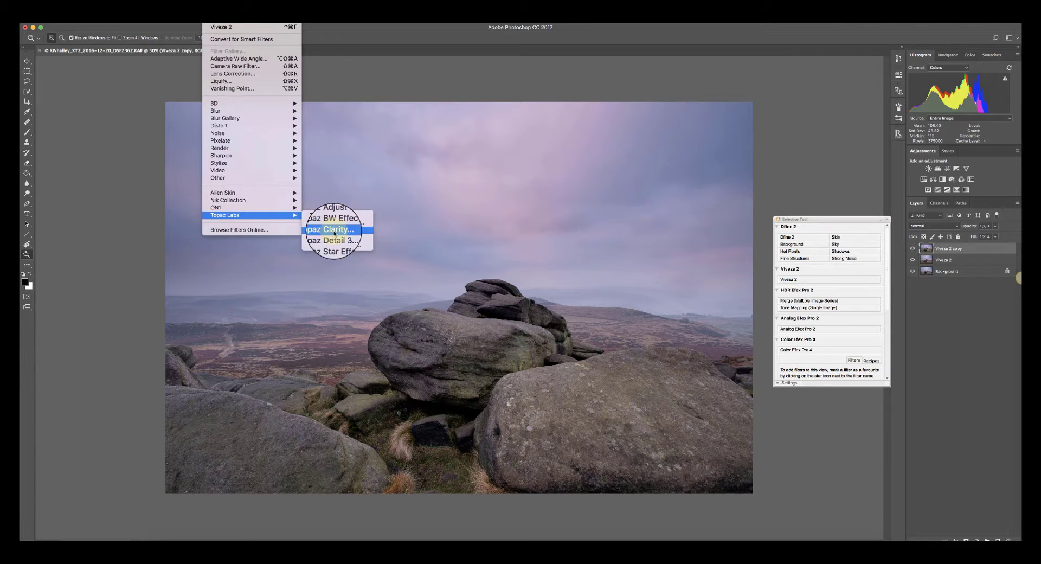
pyautogui.click(334, 234)
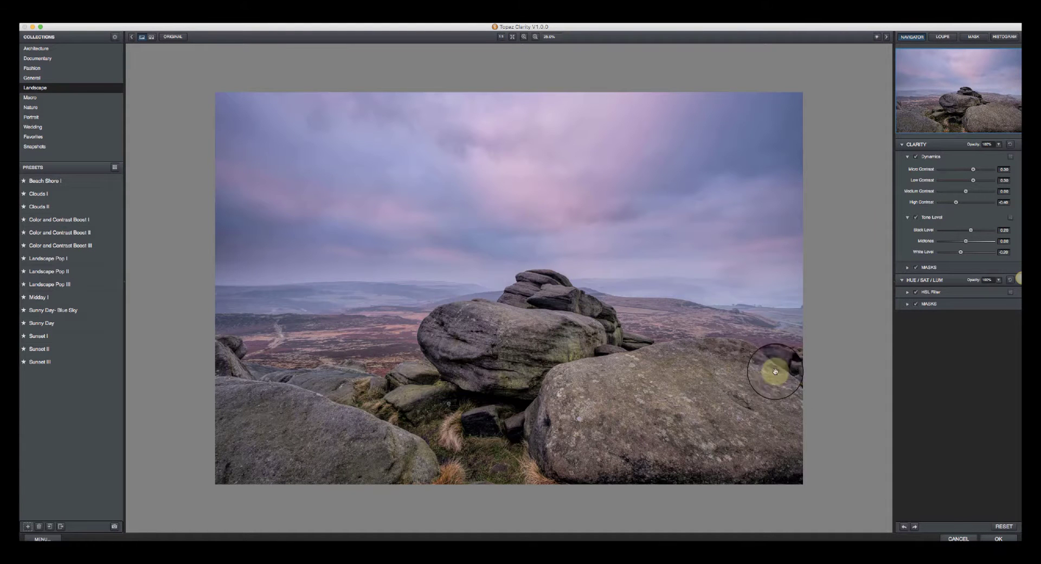
# - Reset all Clarity dynamics and tone level sliders to 0.00
pyautogui.click(1001, 527)
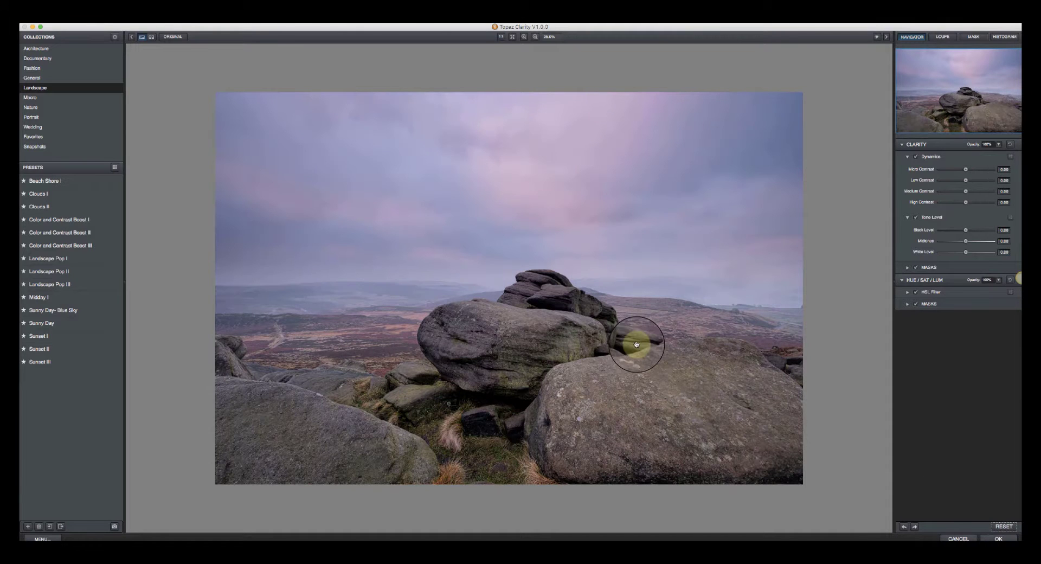
pyautogui.moveTo(87, 181)
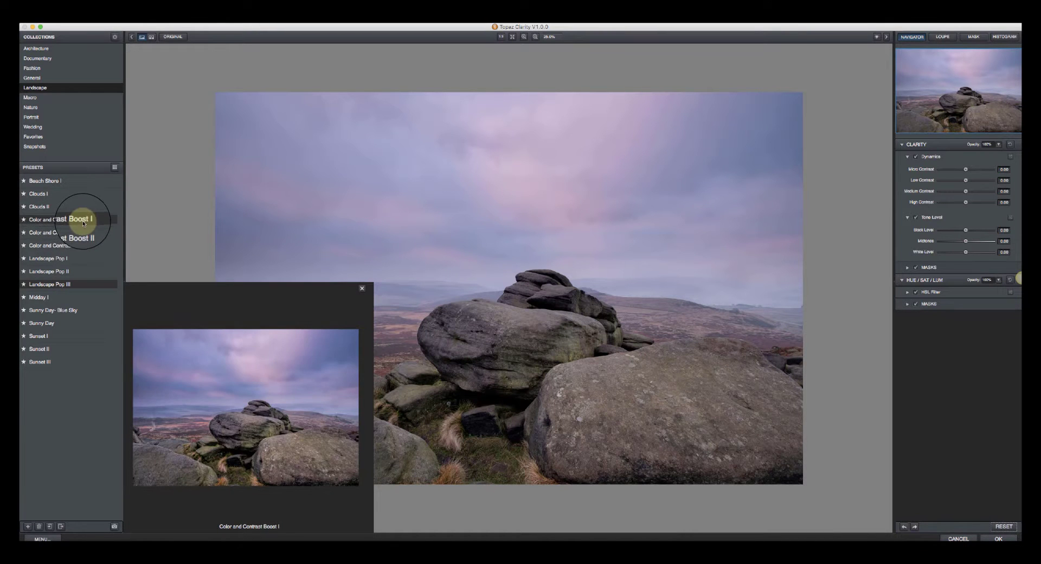
# - Apply the Color and Contrast Boost I preset and return the result to Photoshop
pyautogui.click(84, 223)
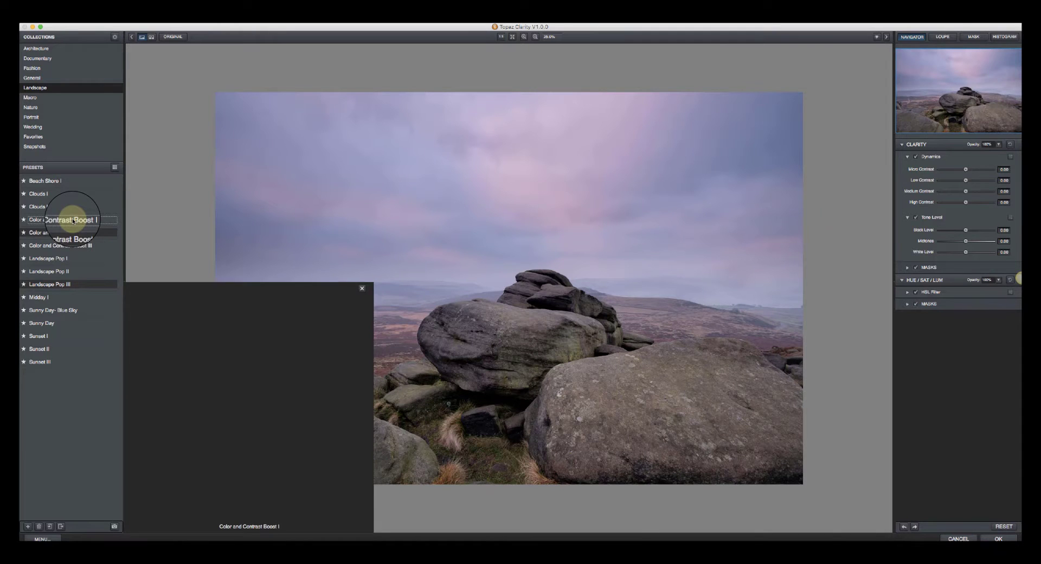
pyautogui.click(73, 221)
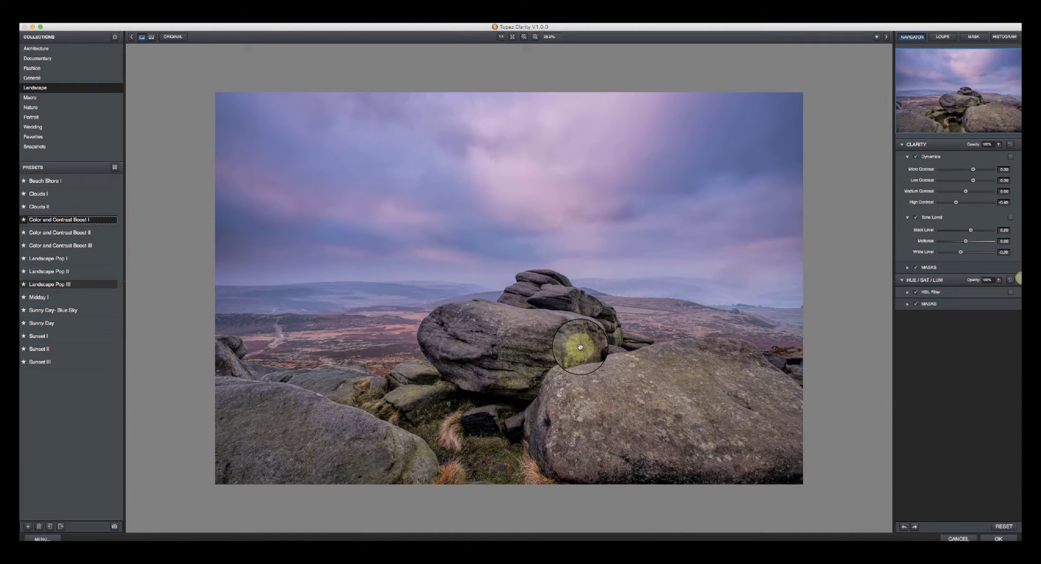
pyautogui.click(997, 539)
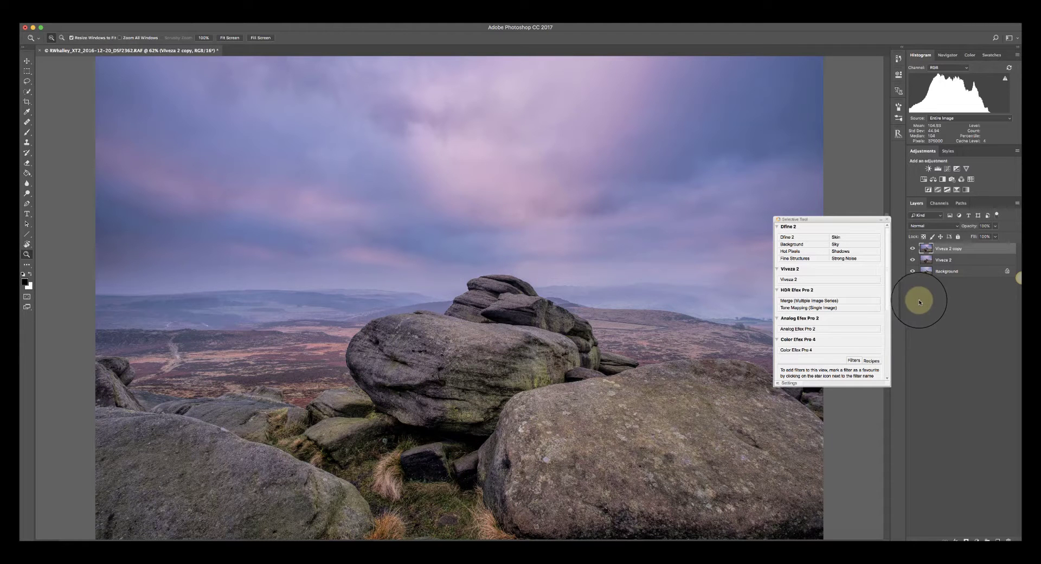
# - Lower the Viveza 2 copy layer's opacity to 47% to soften the Clarity effect
pyautogui.click(995, 227)
pyautogui.moveTo(995, 238); pyautogui.dragTo(975, 236)
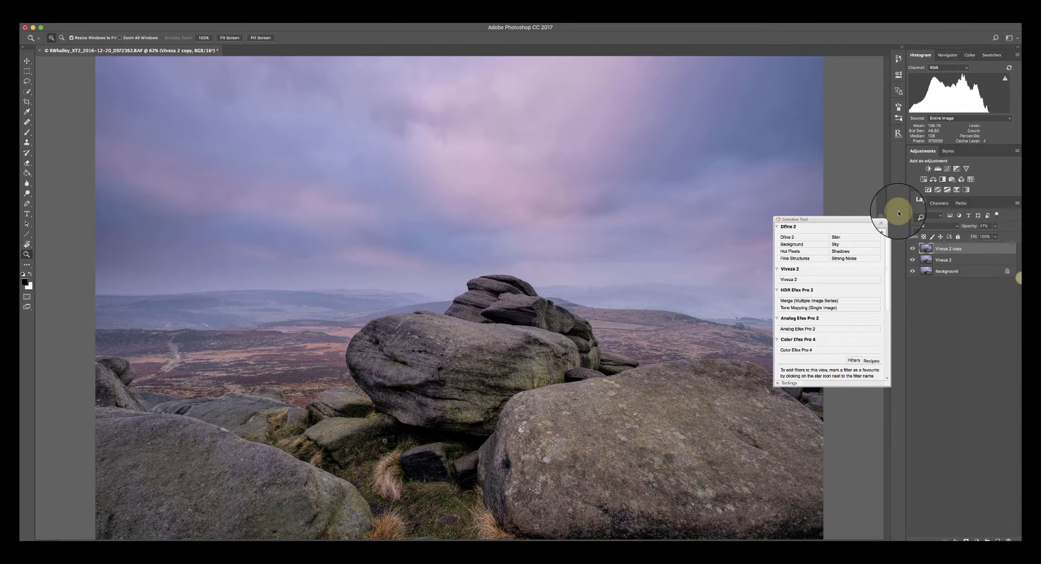